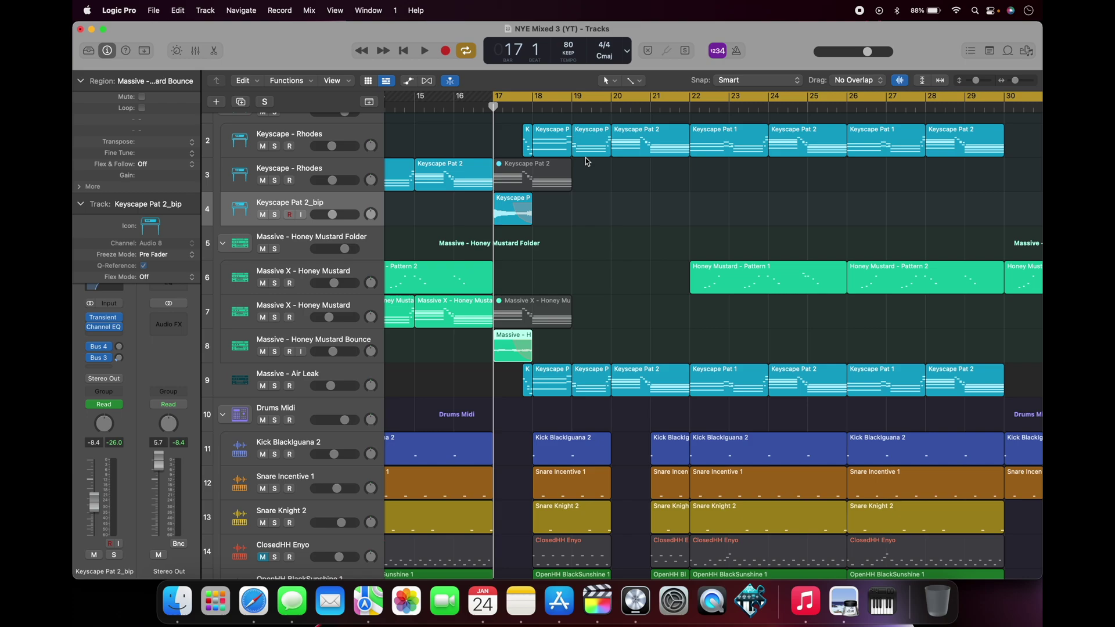
- Play the arrangement from bar 17, then clear the region selection
key("space")
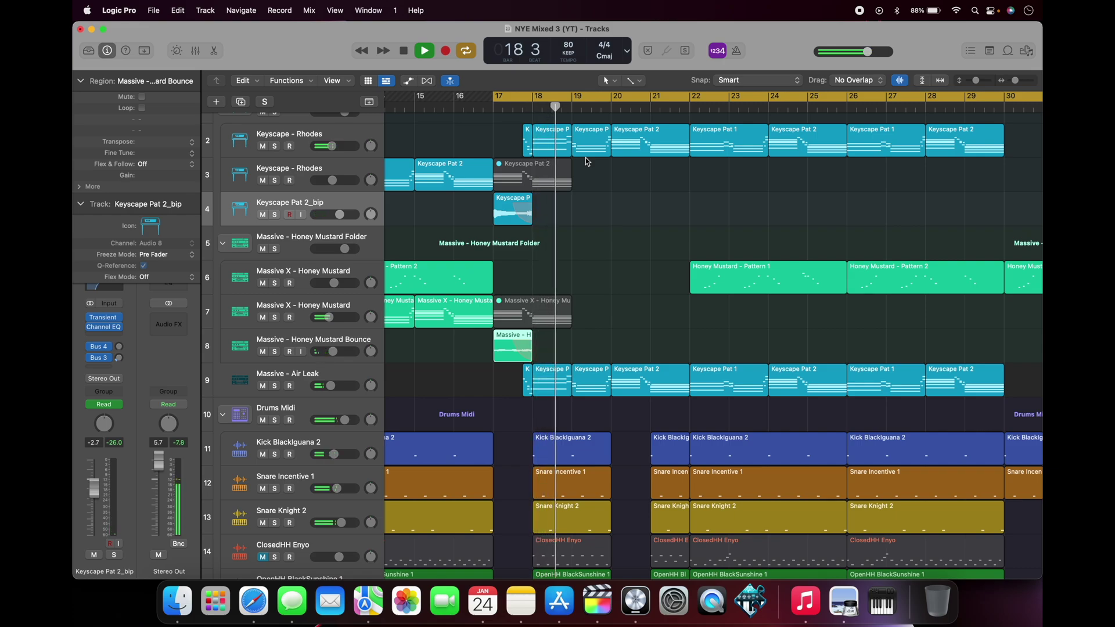
key("space")
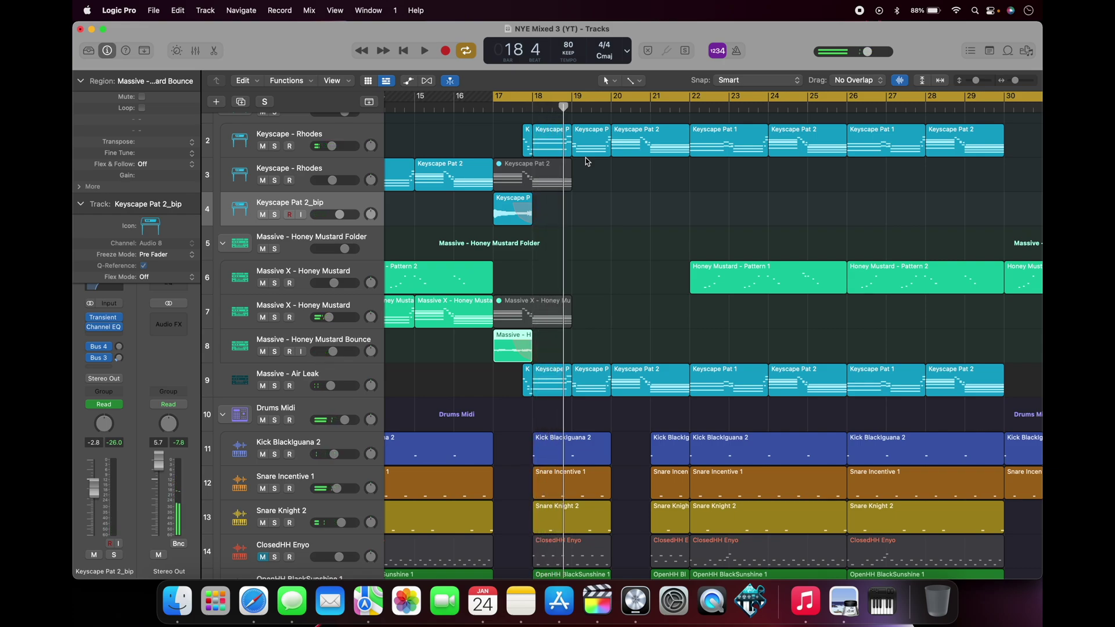
left_click(586, 158)
scroll(579, 135, "up", 1)
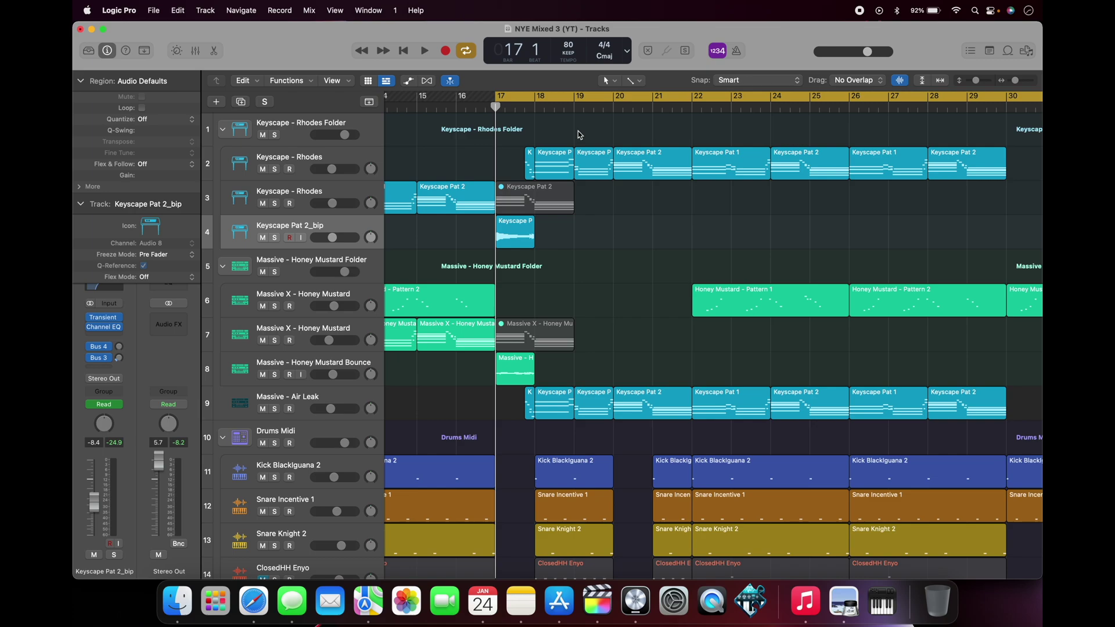
- Bounce Keyscape Pat 2 in place to a new audio track, muting the original region
left_click(473, 192)
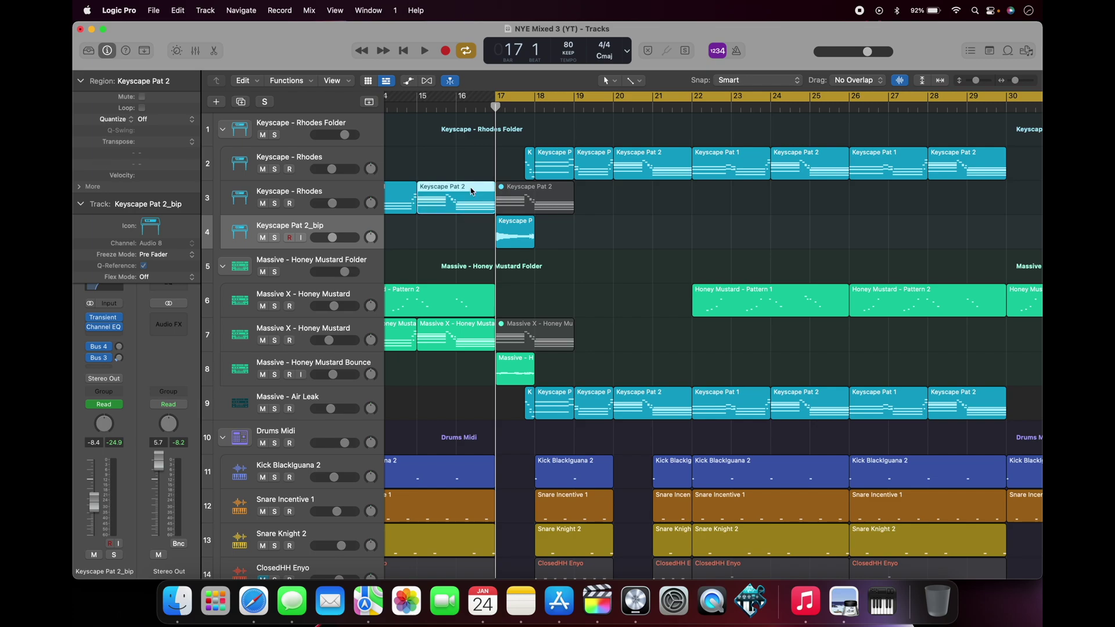
double_click(472, 191)
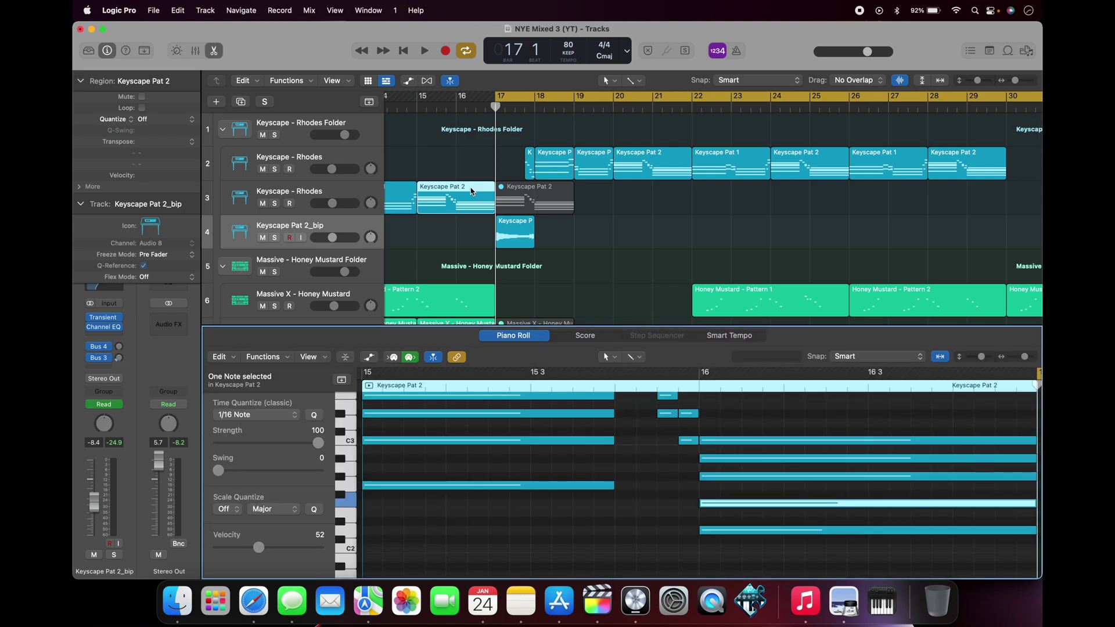
right_click(471, 191)
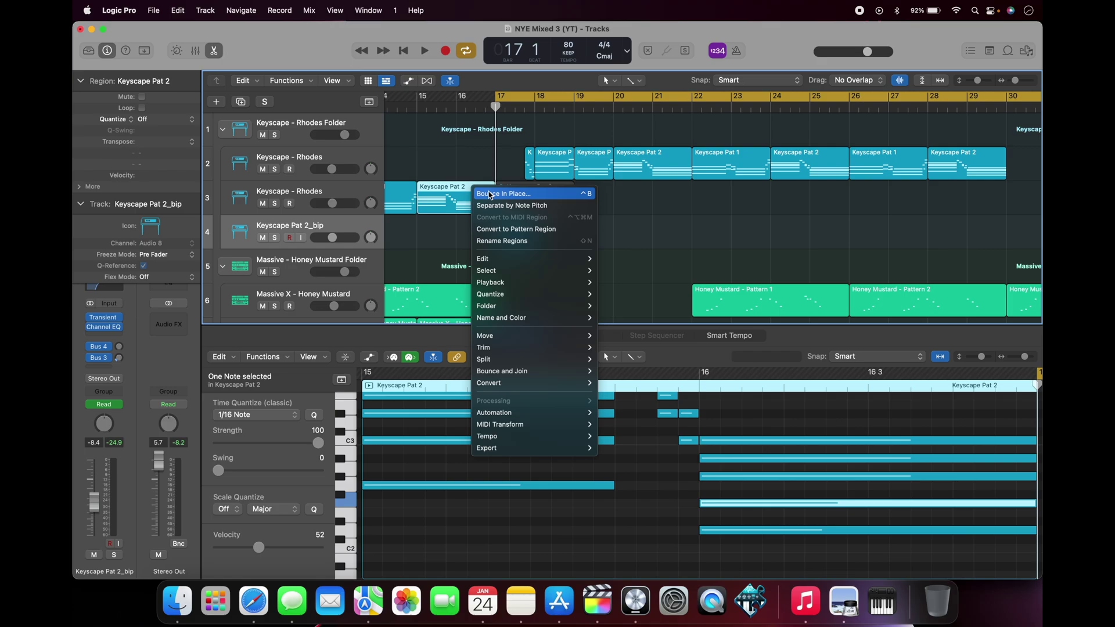
left_click(507, 195)
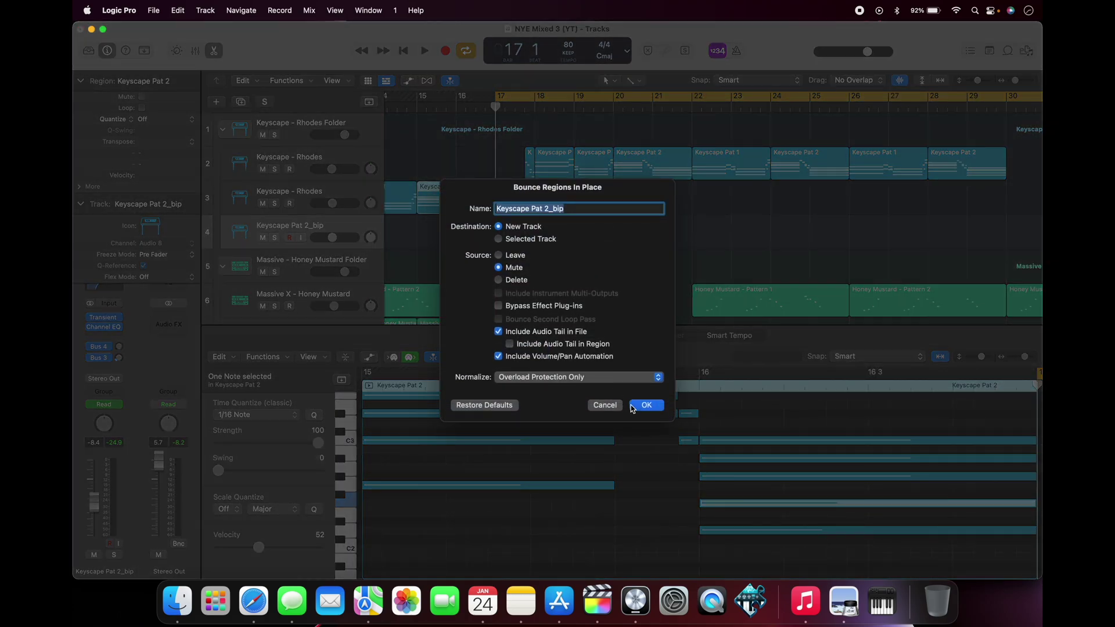
left_click(646, 406)
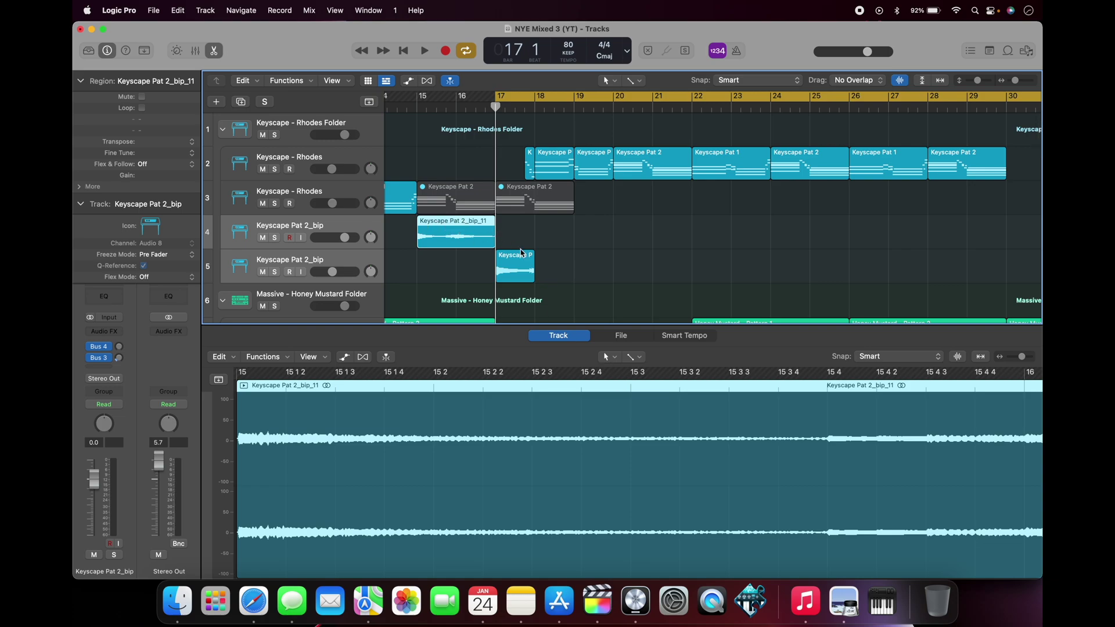
left_click(510, 263)
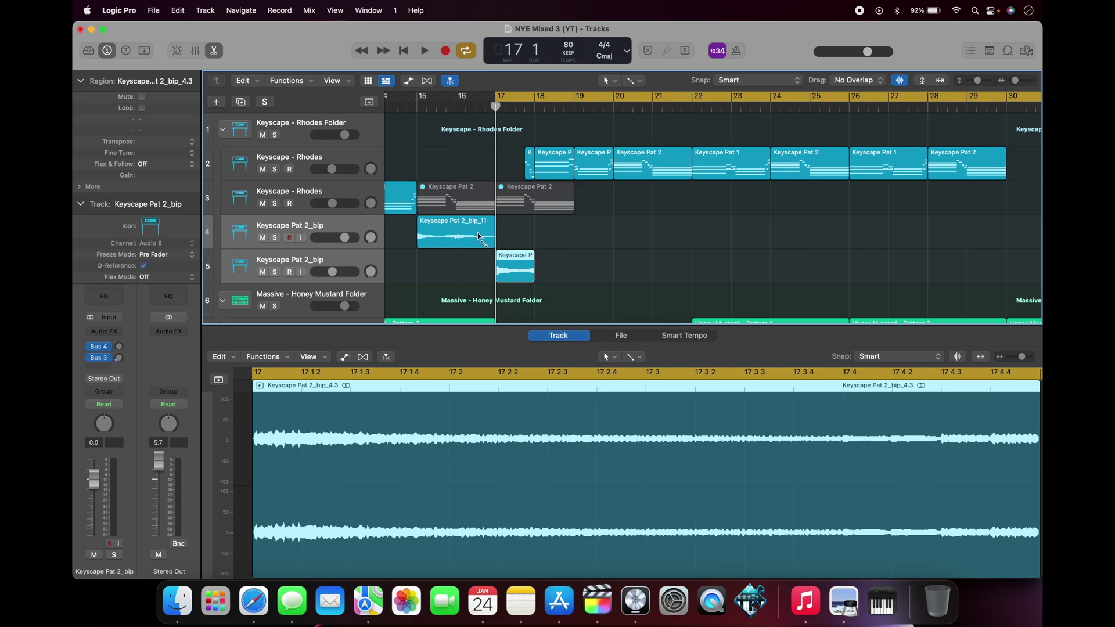
- Undo the bounce, select the bar-17 Keyscape audio region, and keep Fade Tool as Command-Click Tool
key("super+z")
left_click(523, 233)
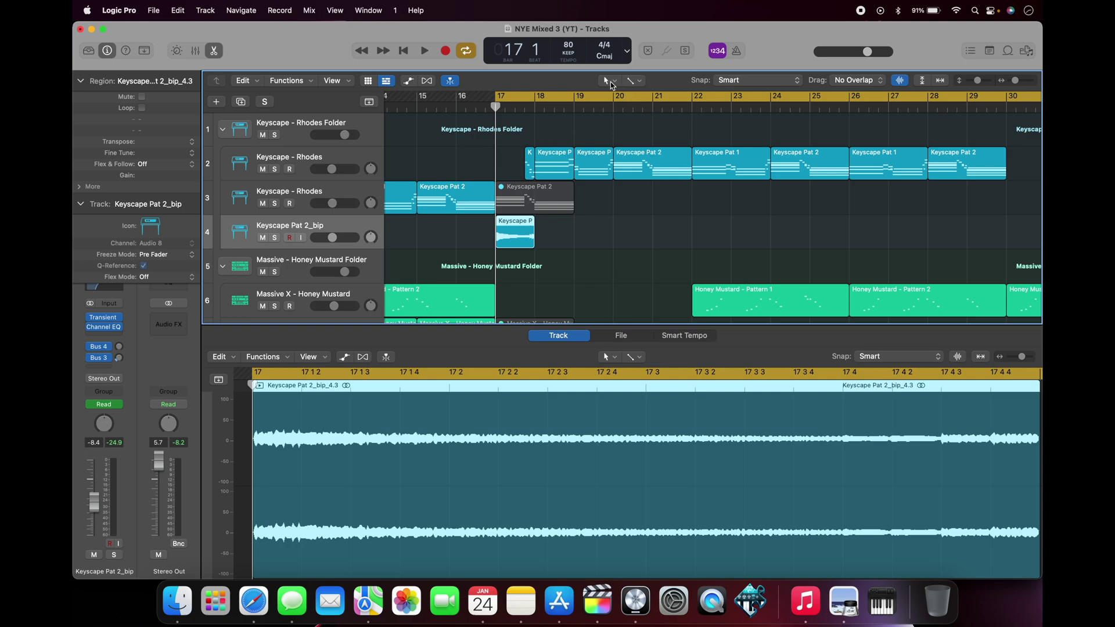
left_click(638, 81)
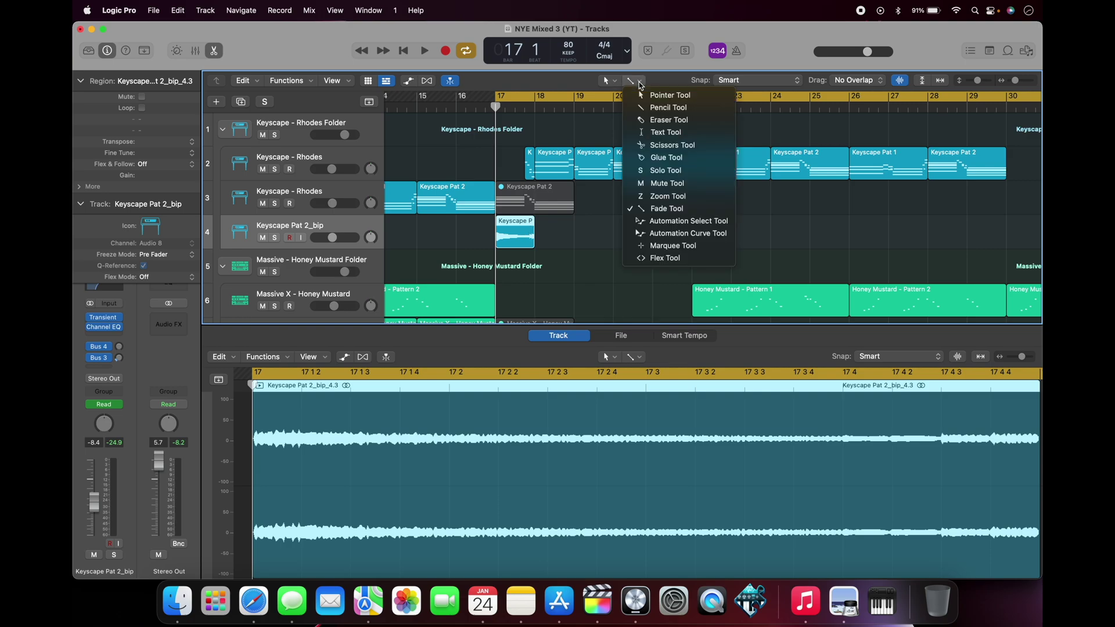
left_click(658, 209)
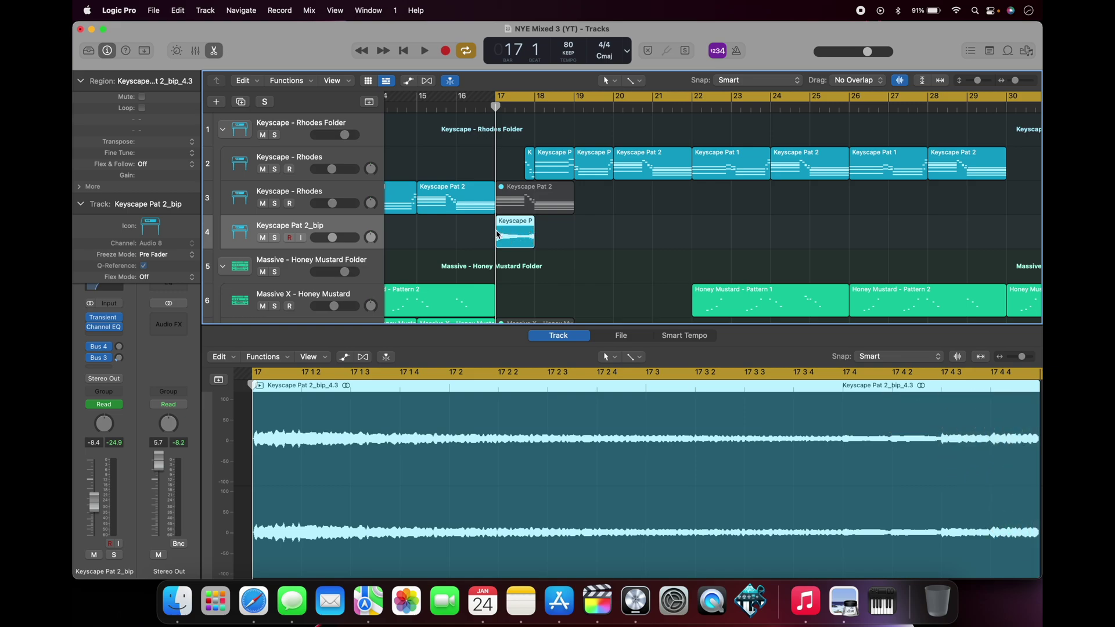
- Try a fade-in, then set the editor's Command-Click Tool to Fade Tool and draw a fade-in
mouse_move(497, 232)
left_mouse_down()
mouse_move(509, 230)
mouse_move(496, 230)
left_mouse_up()
left_click(503, 342)
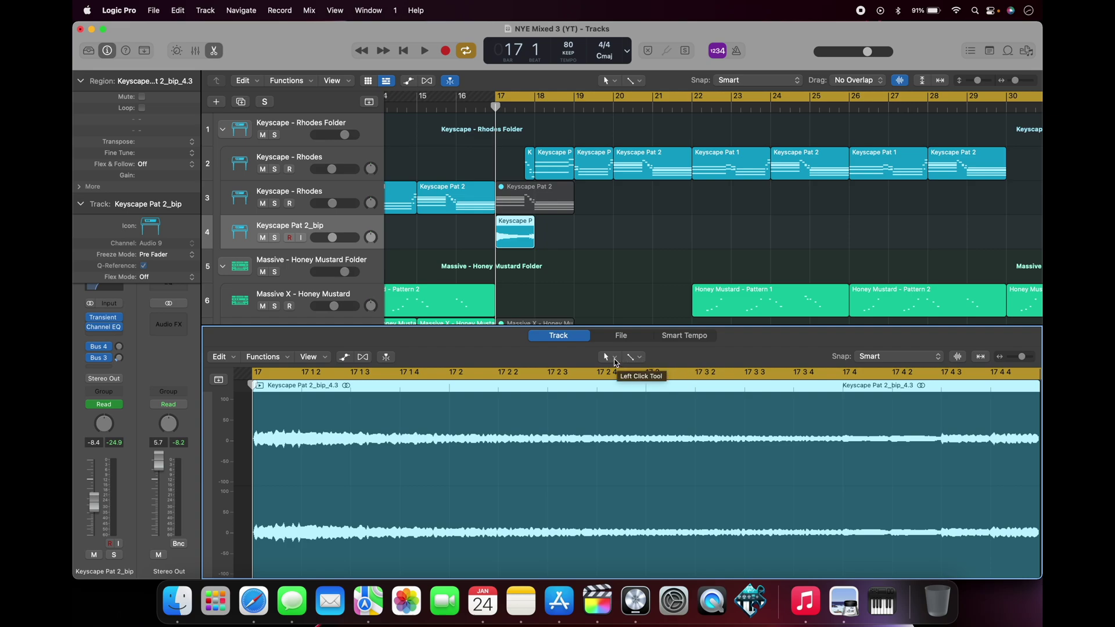
left_click(643, 361)
left_click(651, 487)
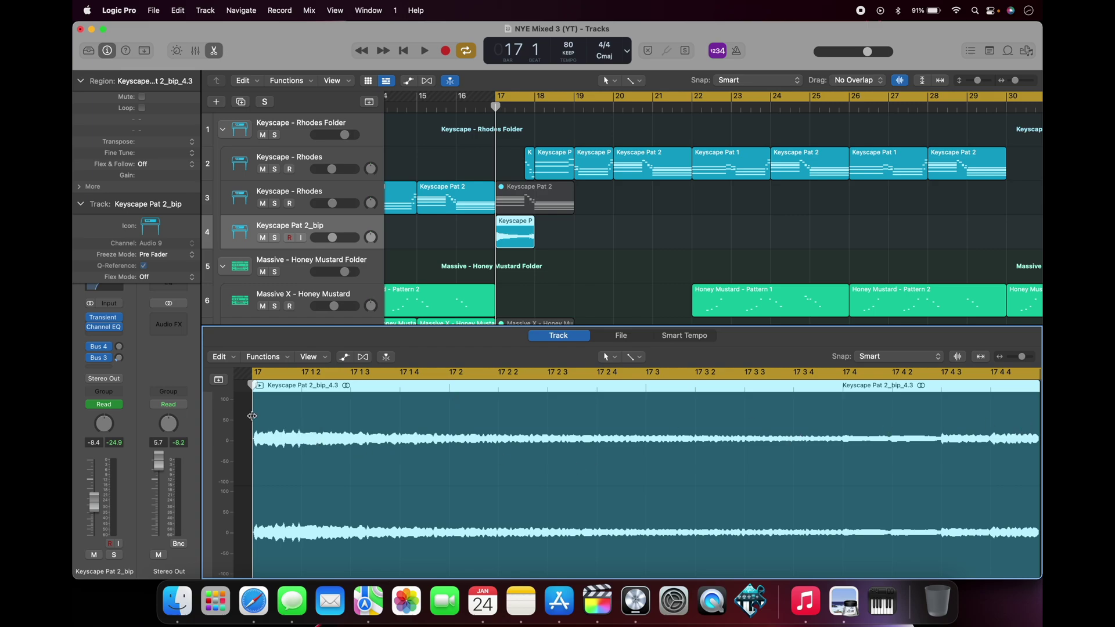
mouse_move(252, 415)
left_mouse_down()
mouse_move(522, 421)
mouse_move(252, 400)
left_mouse_up()
- Confirm Fade tool click zones is on in General preferences, then drag a fade-out onto the region's end
left_click(531, 235)
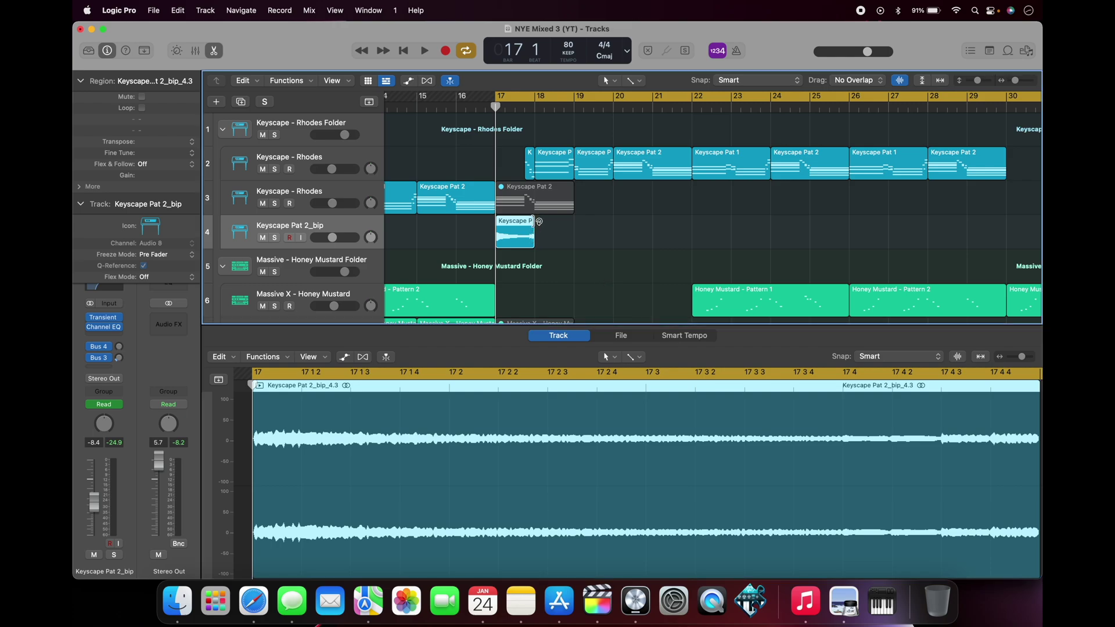
mouse_move(538, 223)
left_mouse_down()
mouse_move(581, 225)
mouse_move(526, 237)
mouse_move(542, 236)
left_mouse_up()
left_click(118, 12)
mouse_move(140, 48)
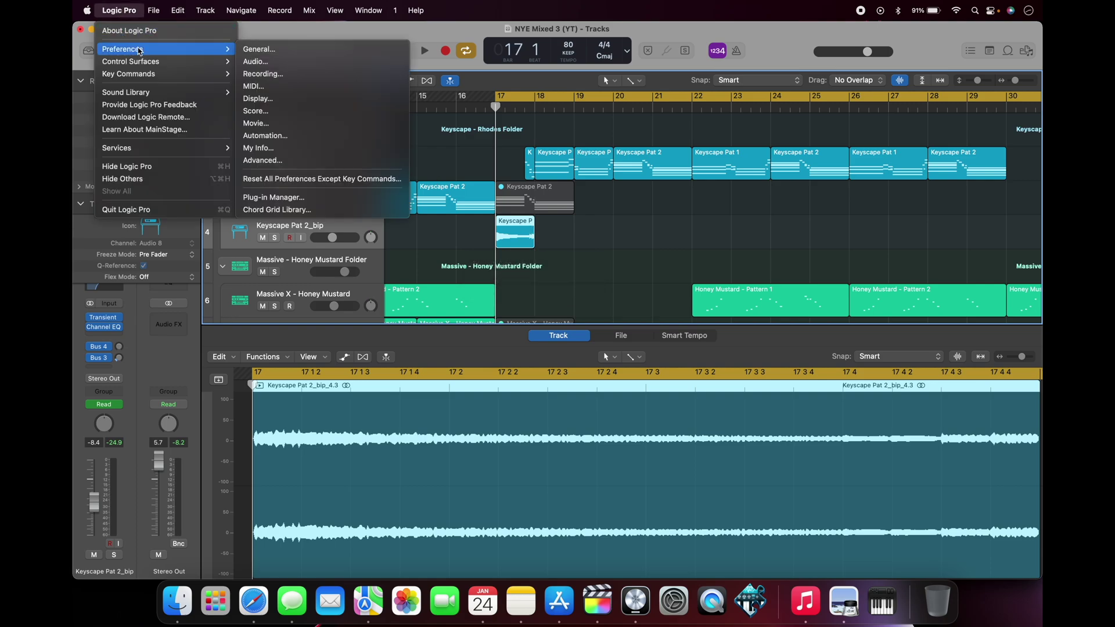
left_click(255, 47)
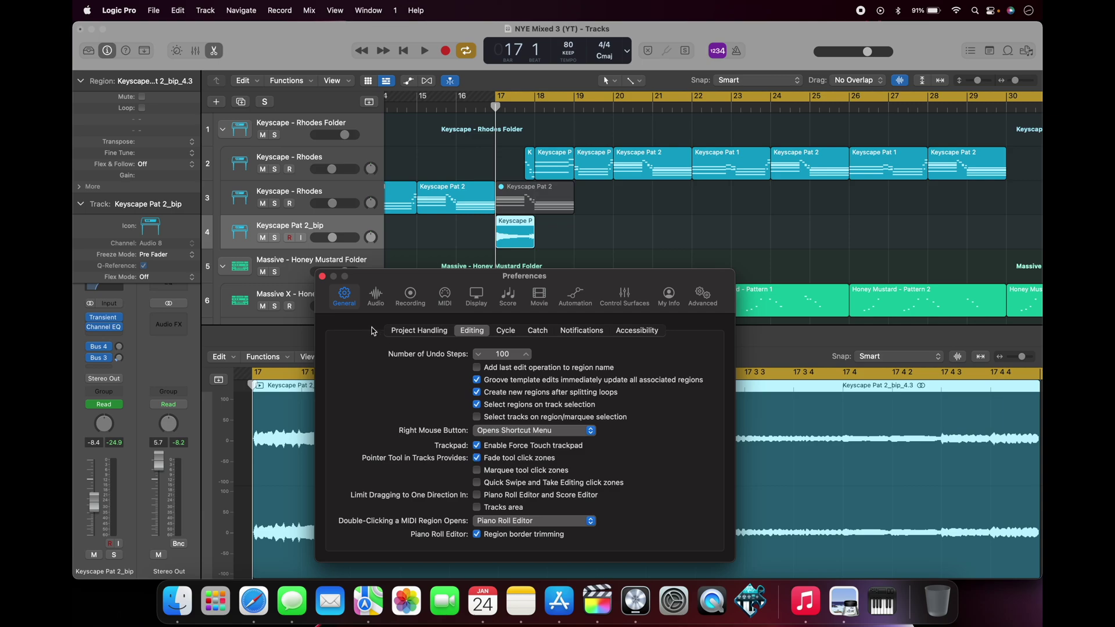
left_click(322, 277)
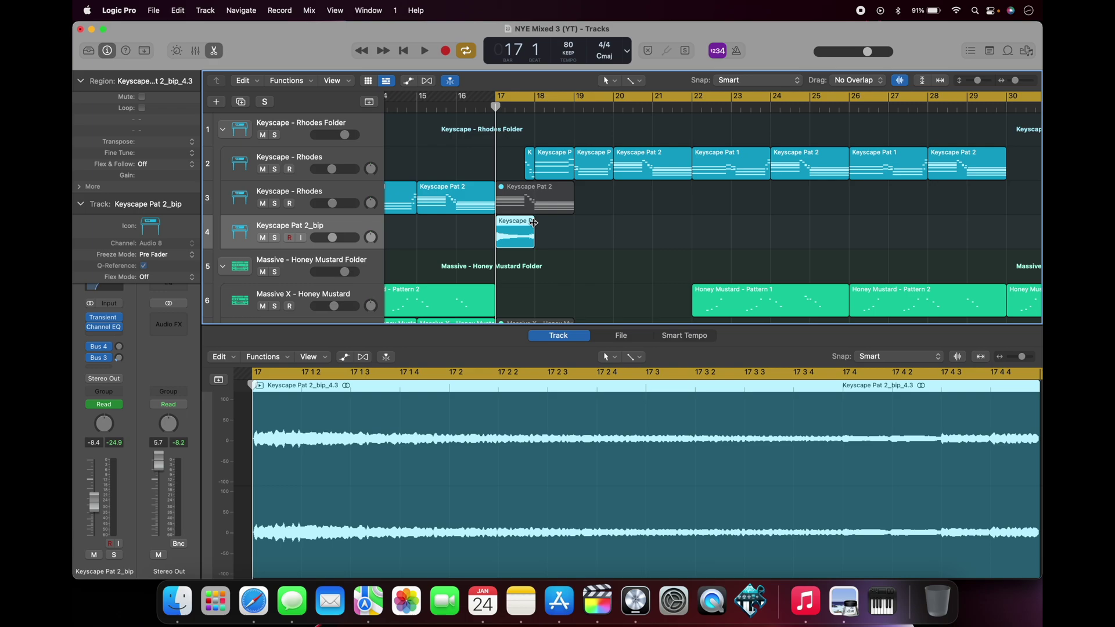
mouse_move(533, 222)
left_mouse_down()
mouse_move(506, 226)
mouse_move(539, 228)
left_mouse_up()
- Solo the Keyscape Pat 2_bip track and play its region from bar 17 twice
key("Tab")
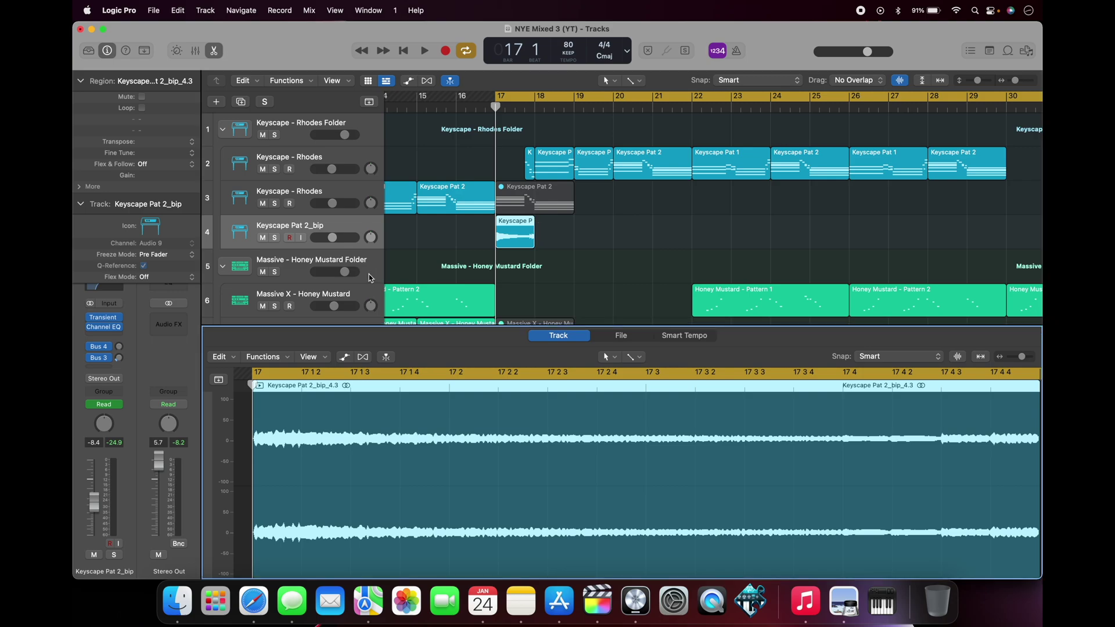
left_click(274, 238)
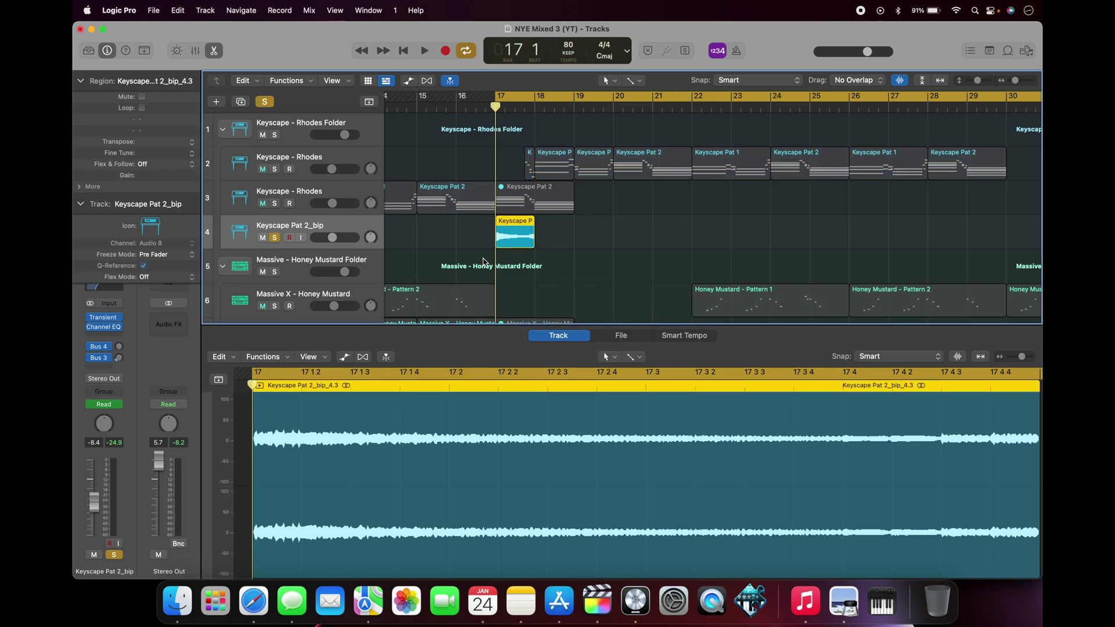
key("space")
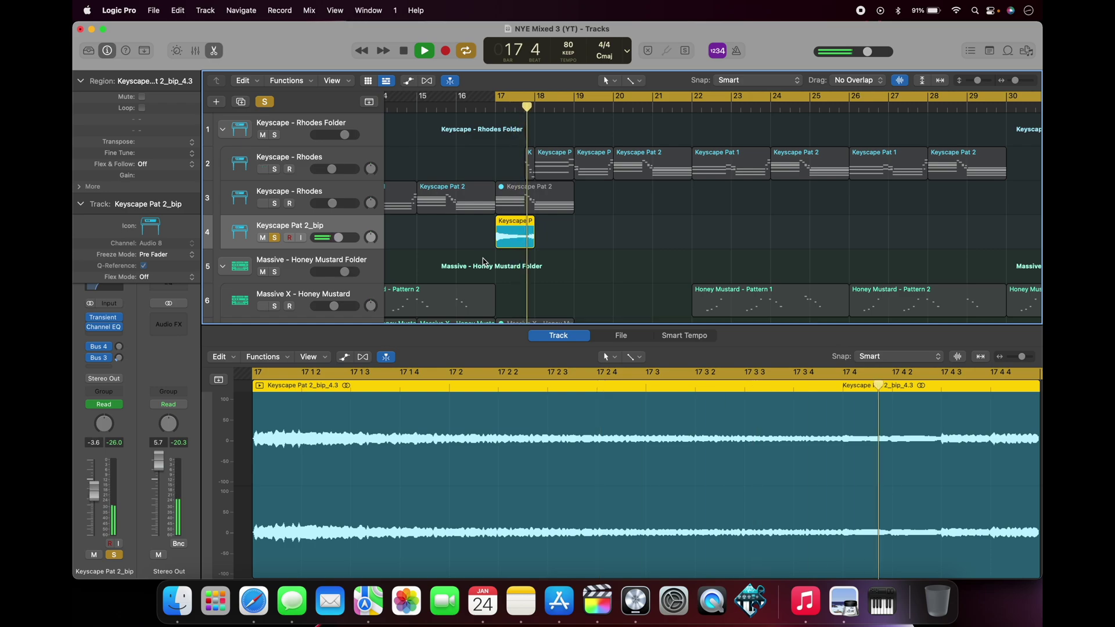
key("space")
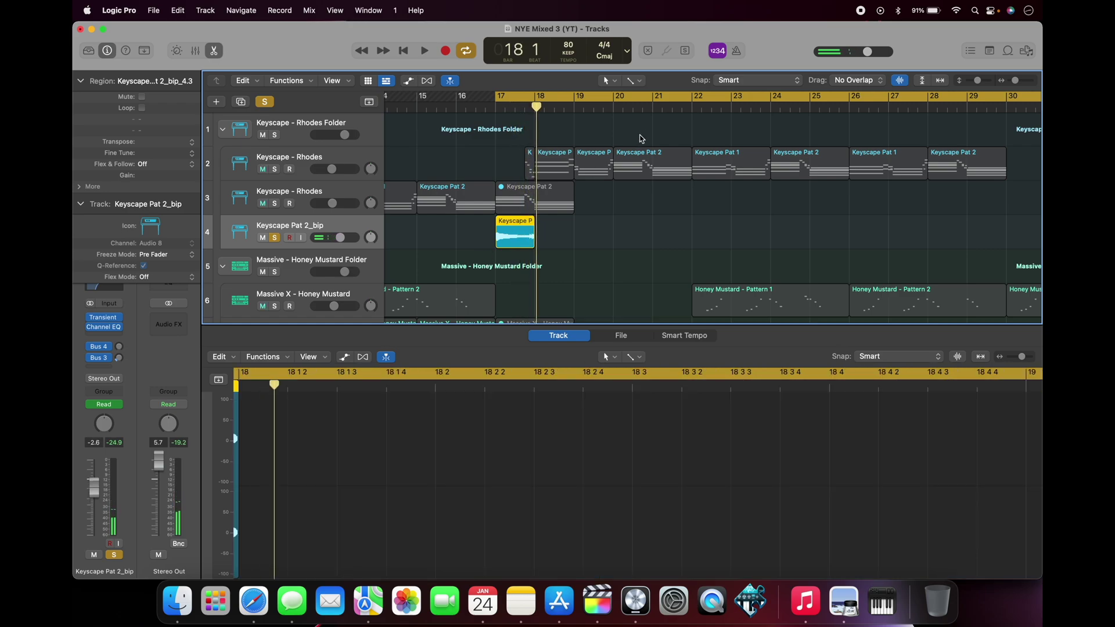
key("space")
key("space")
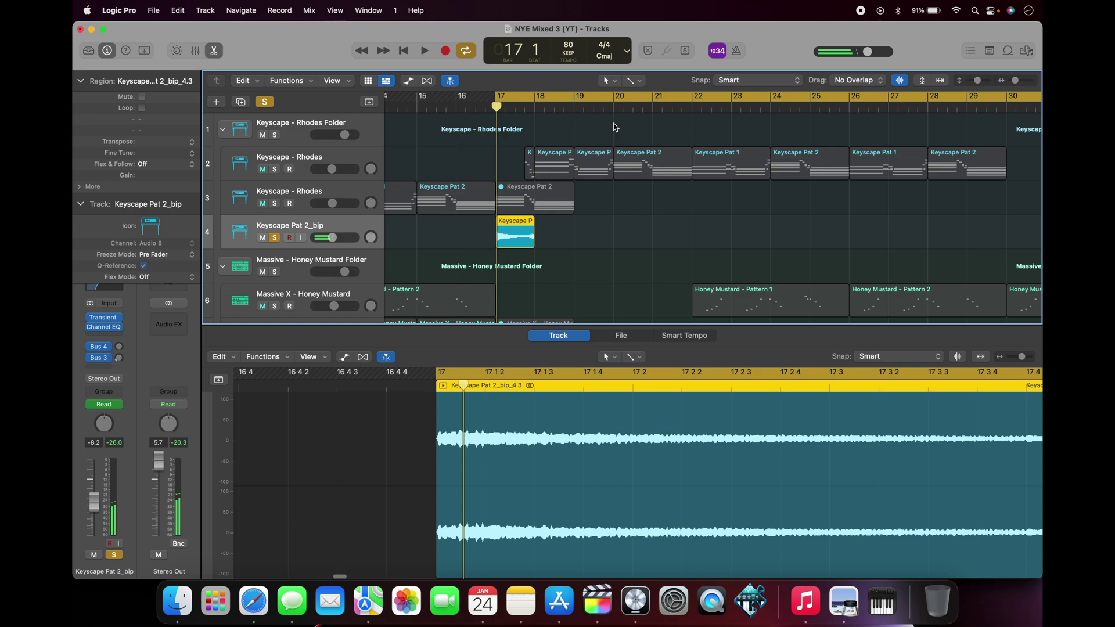
scroll(670, 457, "right", 5)
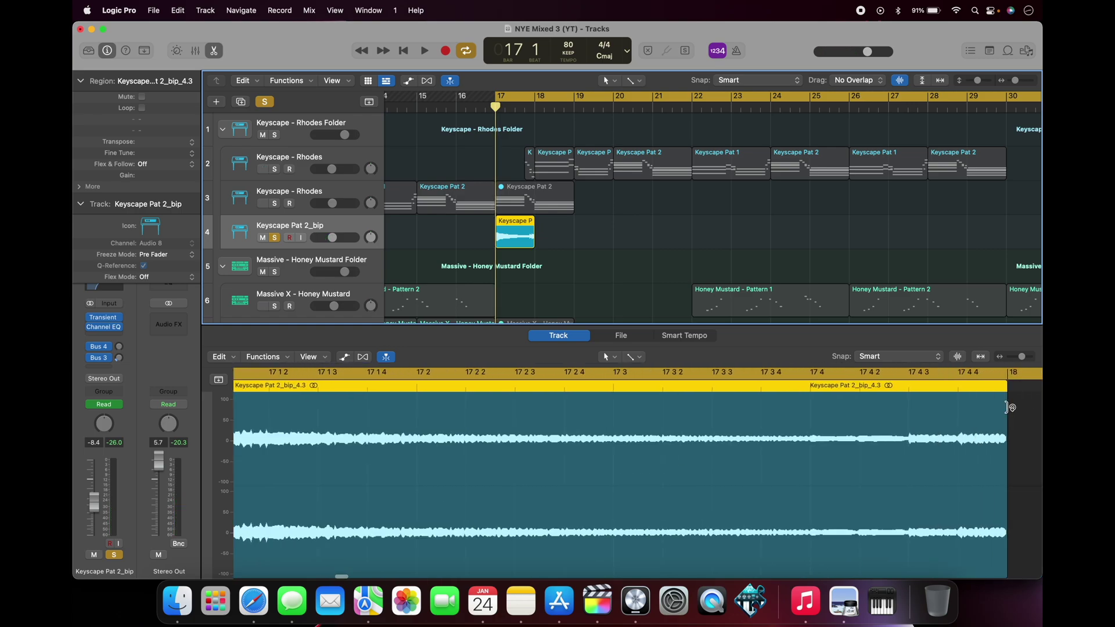
- Add a Slow Down fade-out to the end of Keyscape Pat 2_bip_4.3 and play it back
left_click_drag(1008, 407, 614, 402)
right_click(747, 414)
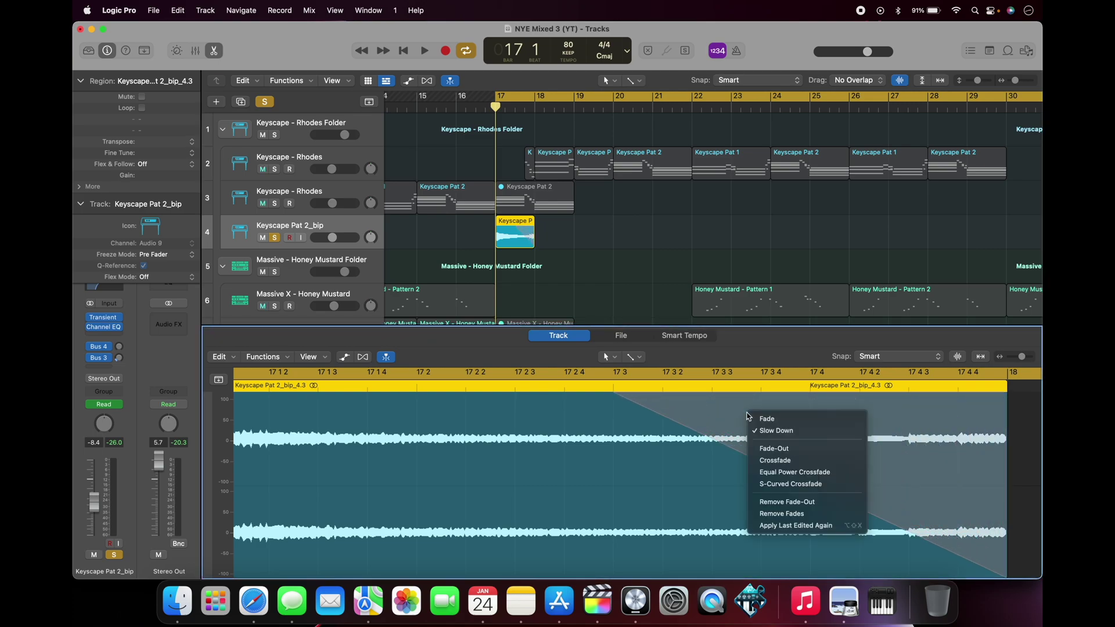
left_click(765, 433)
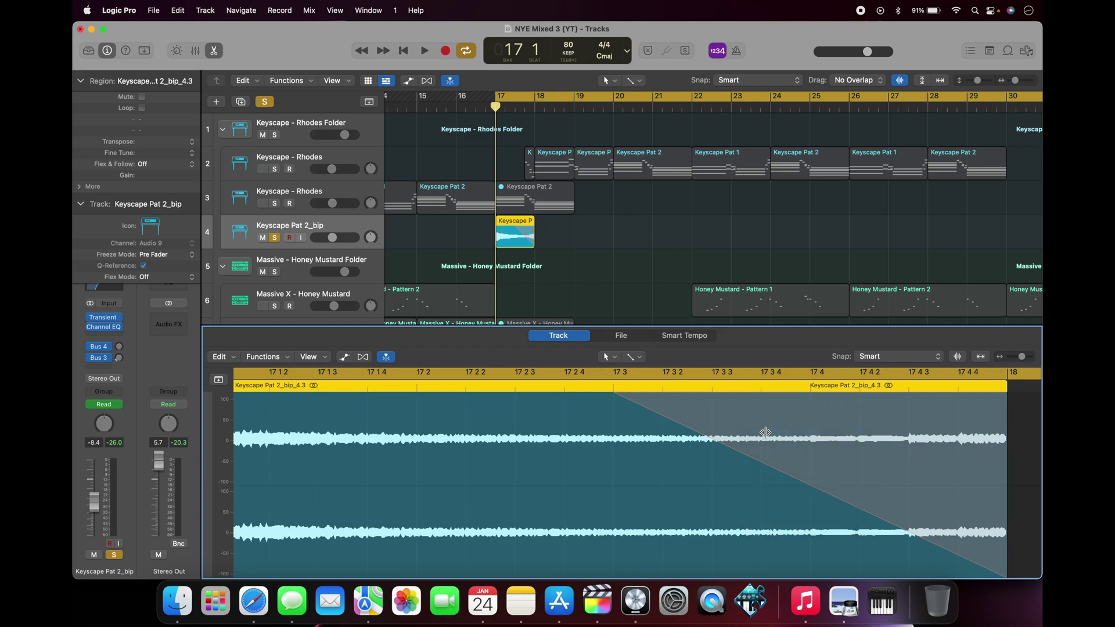
key("space")
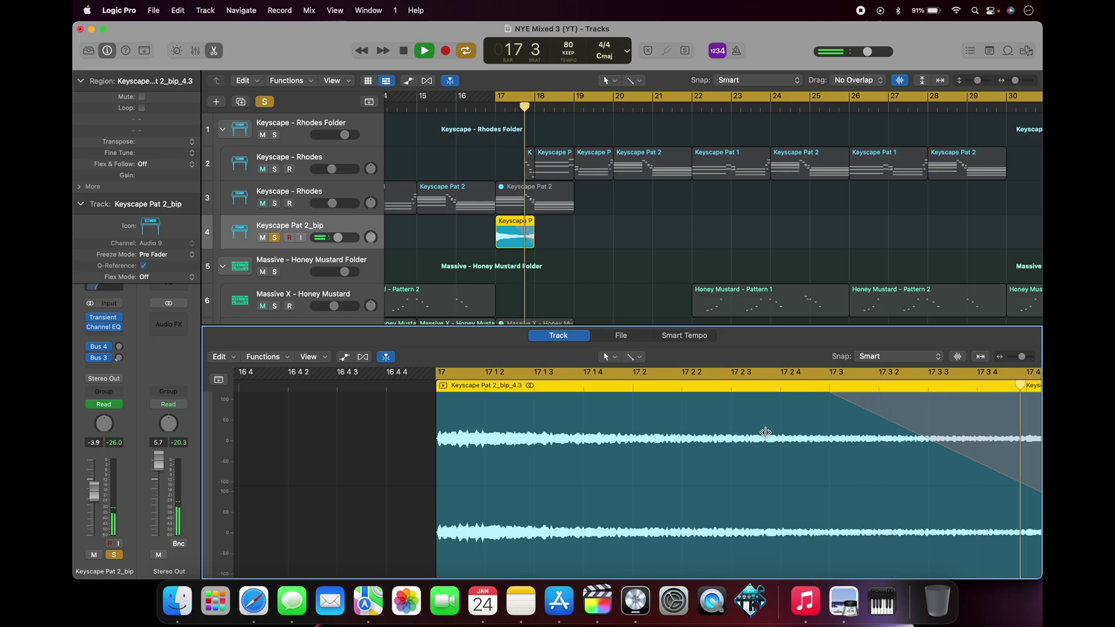
key("space")
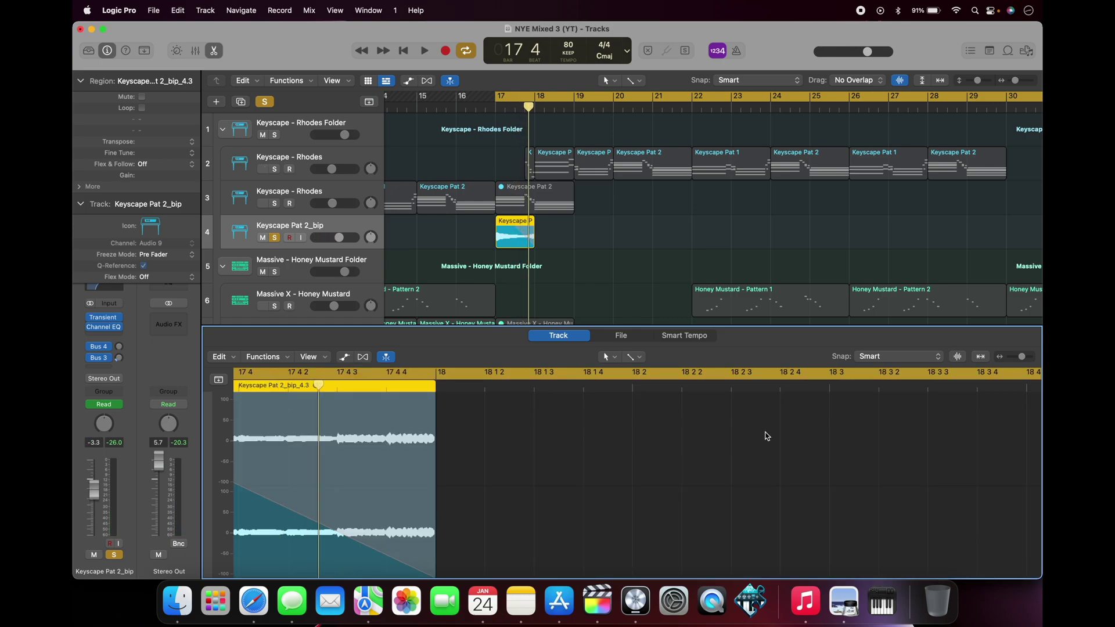
scroll(767, 436, "left", 5)
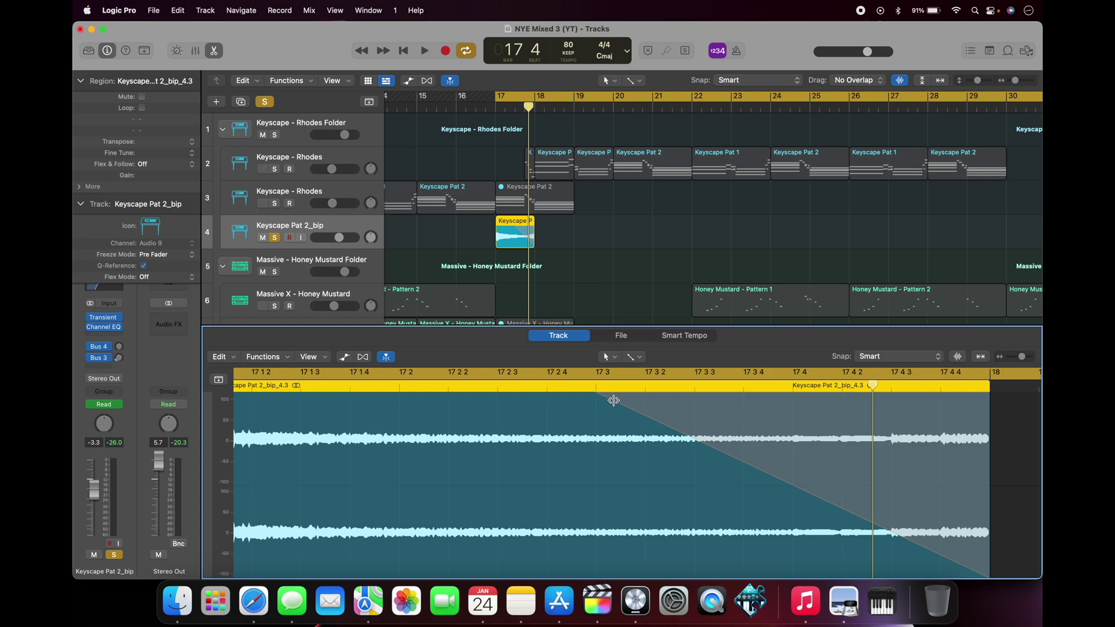
- Bend the straight fade-out into a curve and audition it
left_click_drag(626, 404, 611, 430)
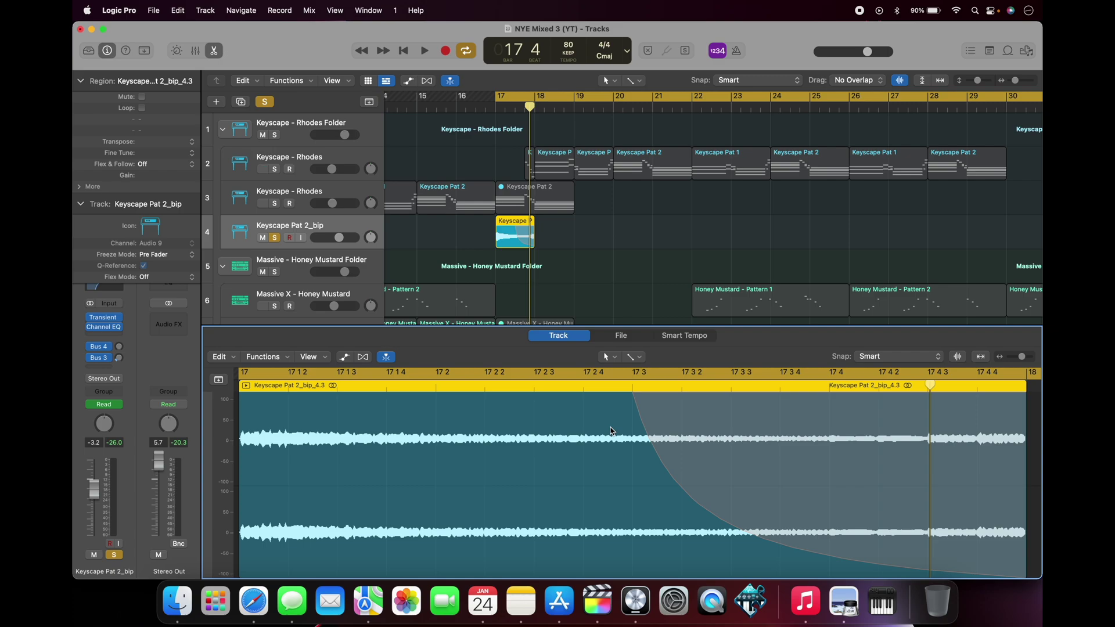
key("space")
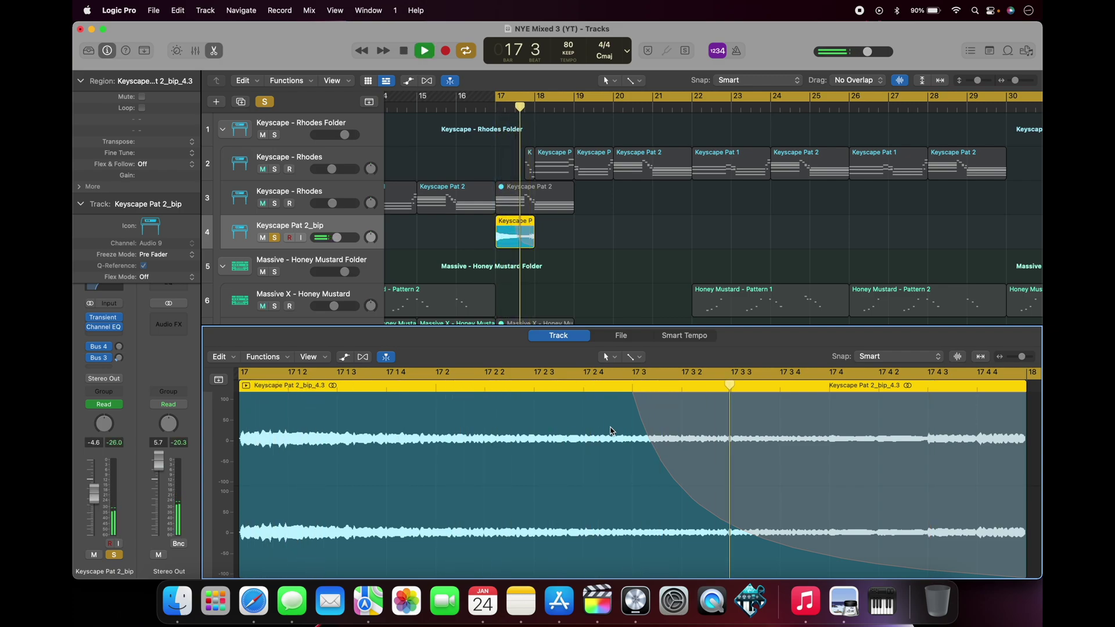
key("space")
- Reshape the fade into a gentler curve, audition it, then remove all fades from the region
left_click_drag(610, 431, 736, 379)
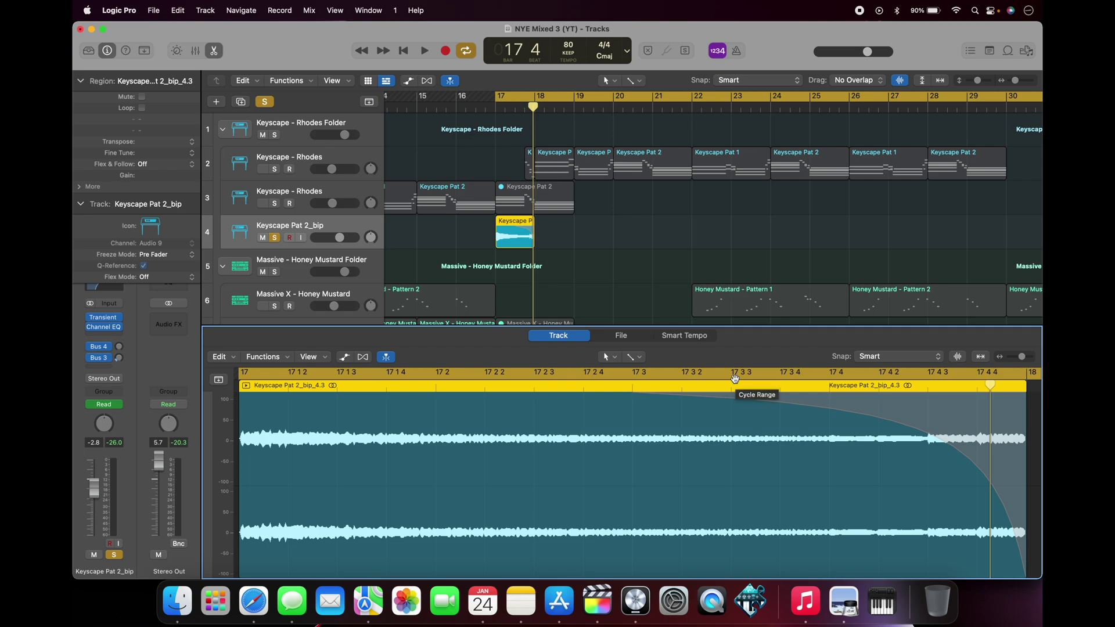
key("space")
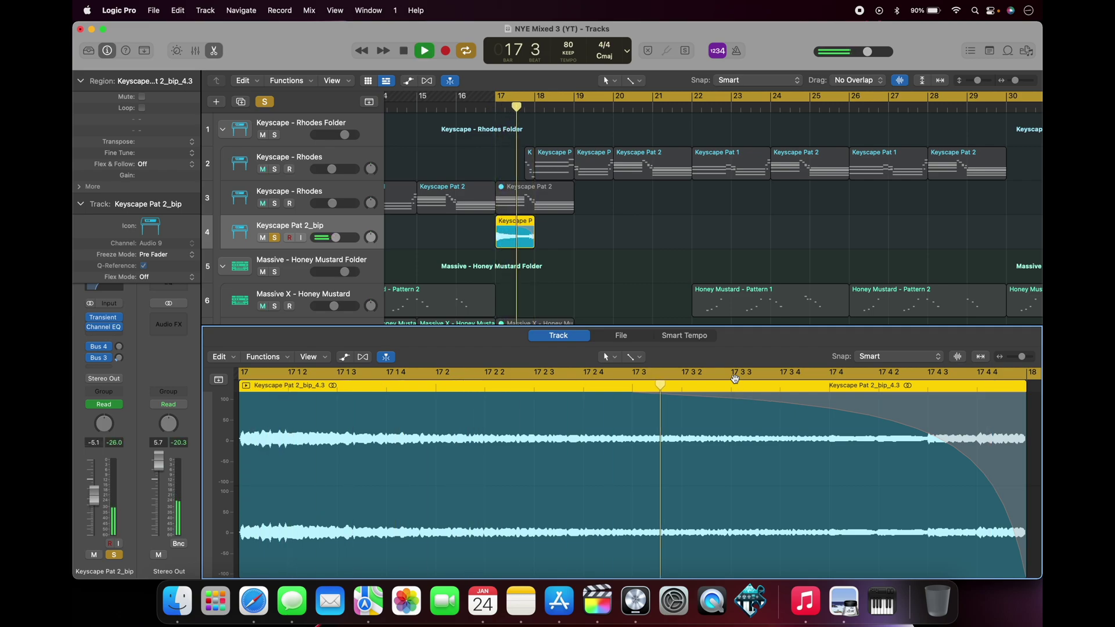
key("space")
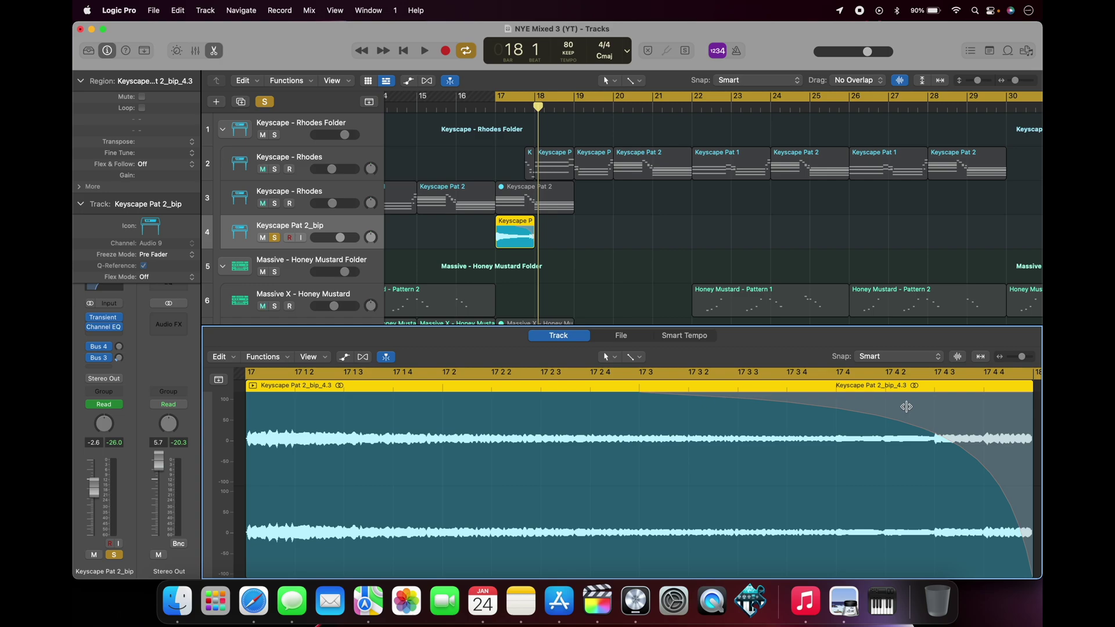
right_click(907, 407)
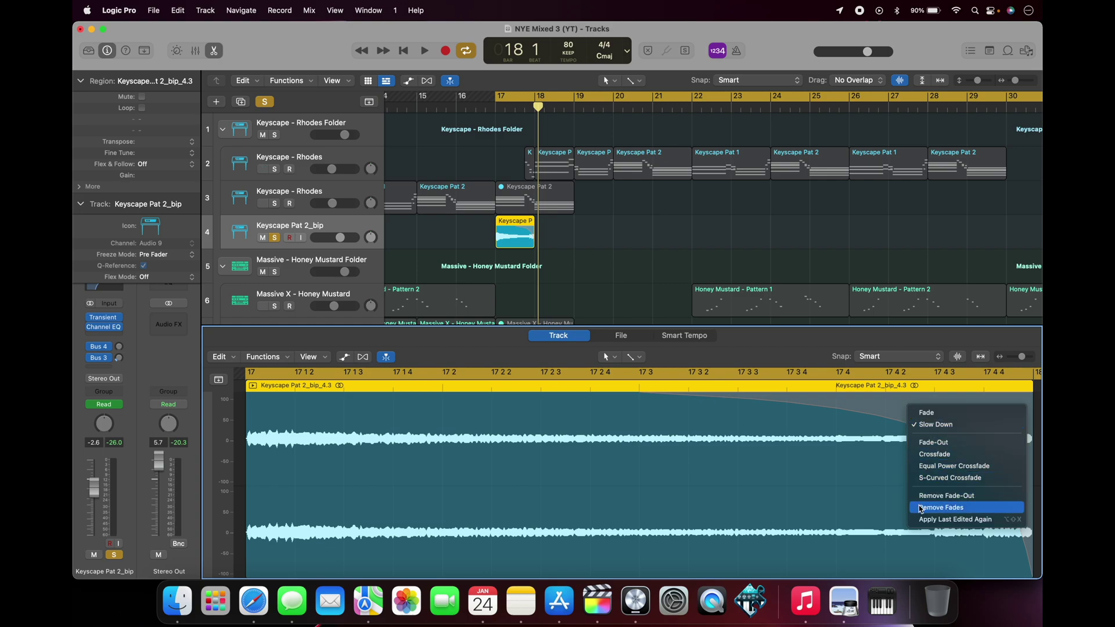
left_click(921, 509)
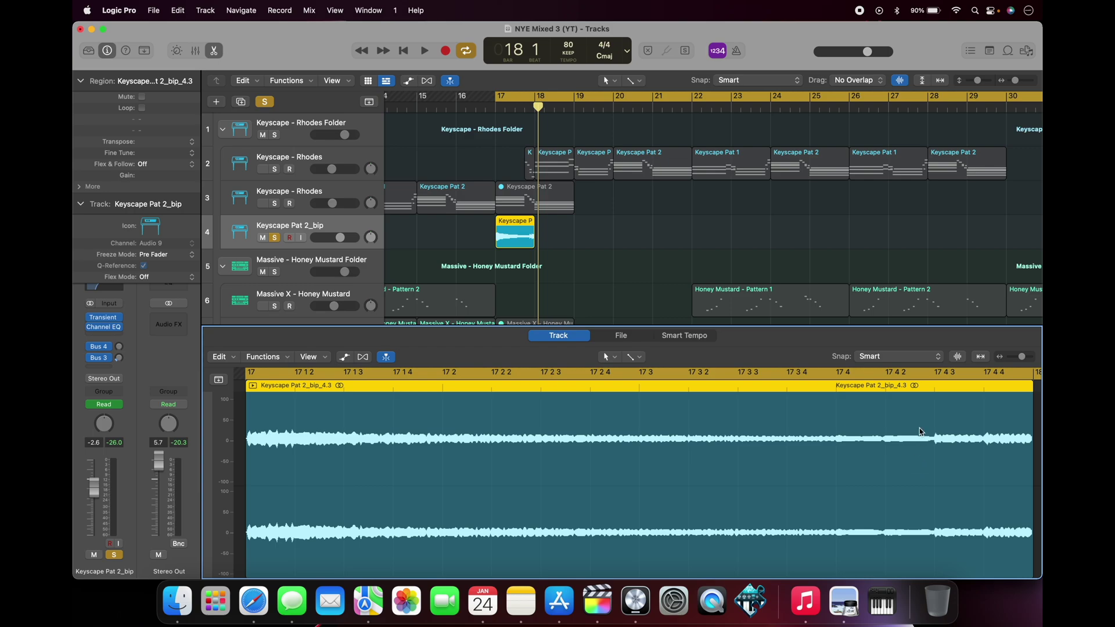